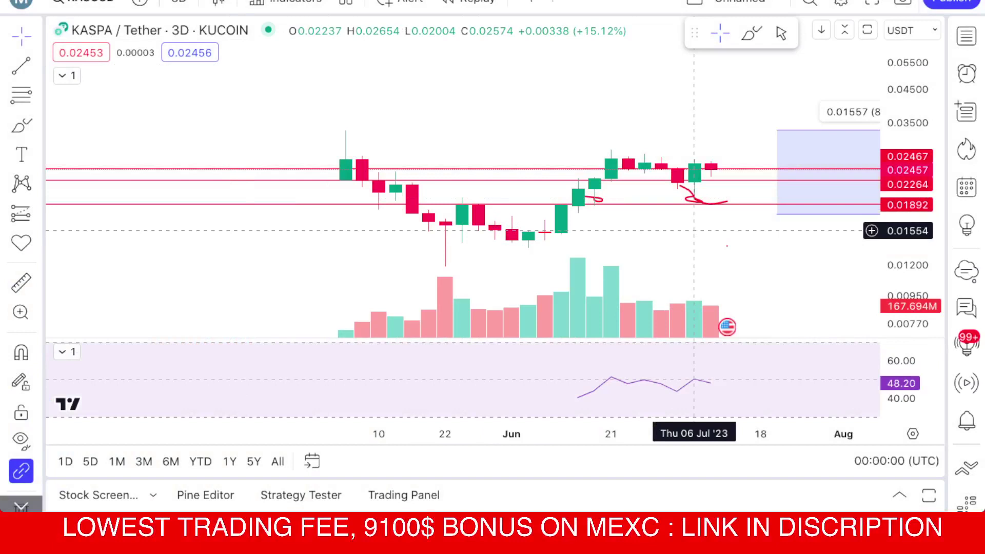
# Switch to the Brush tool in the left drawing toolbar for freehand strokes
pyautogui.click(752, 34)
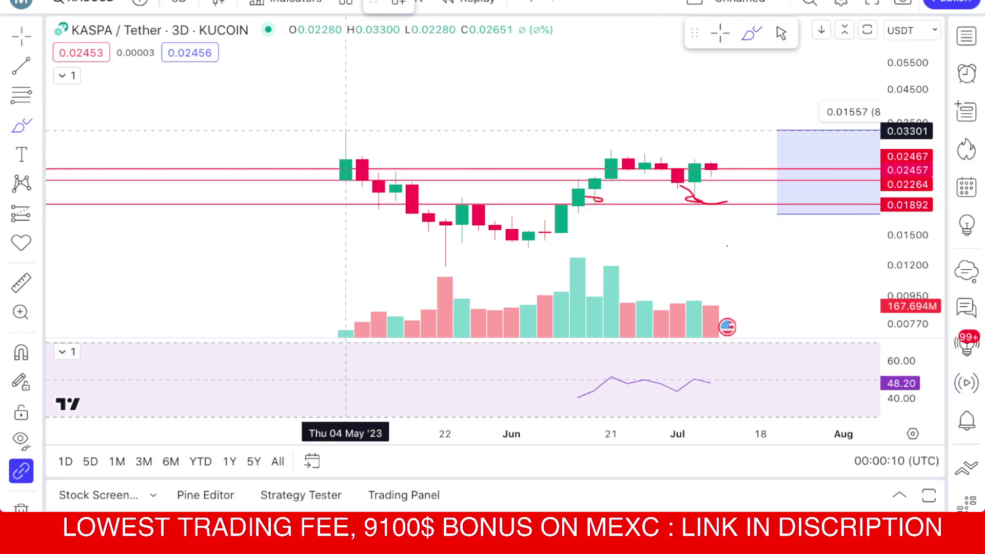
# Sketch a rough cup with a downward handle under the May–June candles, then turn on Magnet snapping
pyautogui.moveTo(346, 130)
pyautogui.mouseDown()
pyautogui.moveTo(362, 193)
pyautogui.moveTo(396, 234)
pyautogui.moveTo(446, 264)
pyautogui.moveTo(545, 255)
pyautogui.moveTo(575, 237)
pyautogui.moveTo(610, 151)
pyautogui.mouseUp()
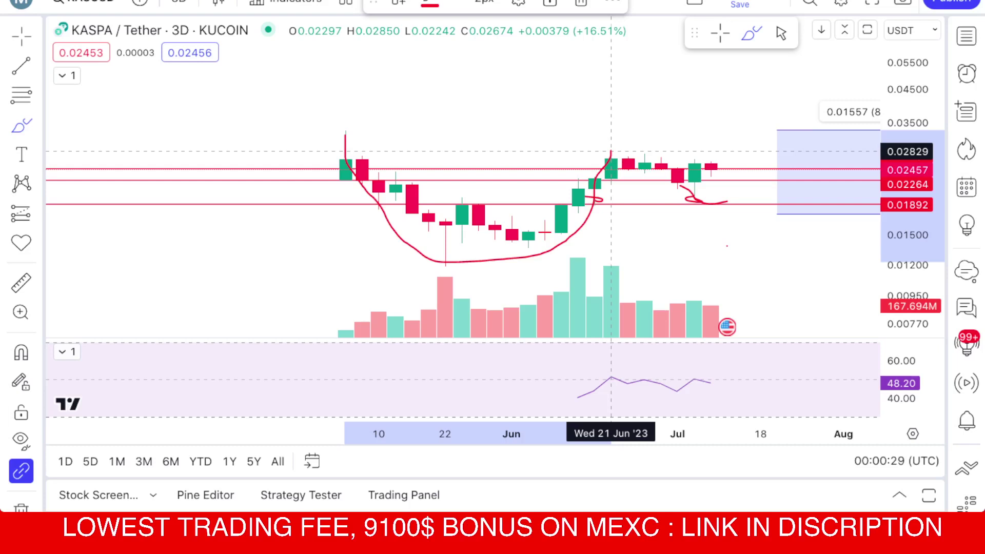
pyautogui.moveTo(610, 151); pyautogui.dragTo(694, 200)
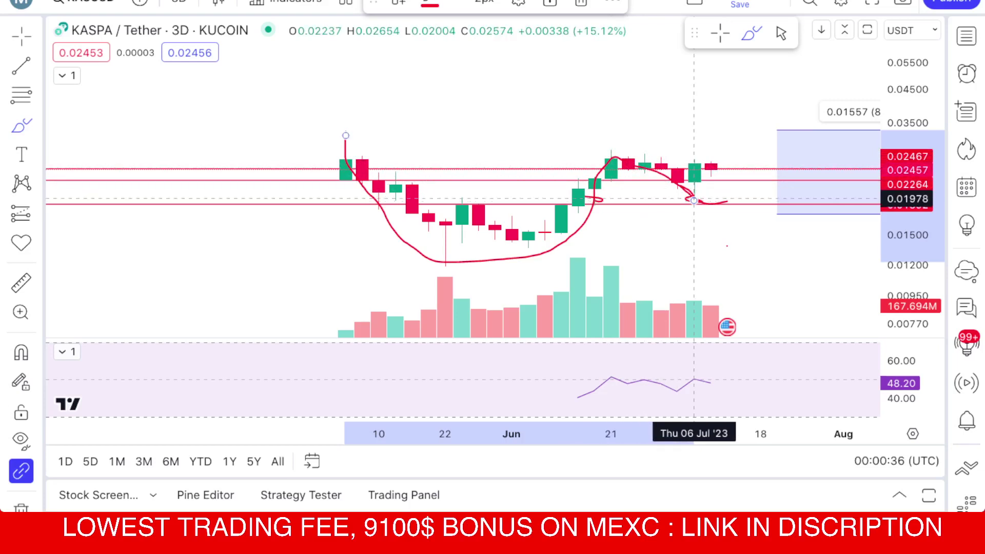
pyautogui.press('ctrl')
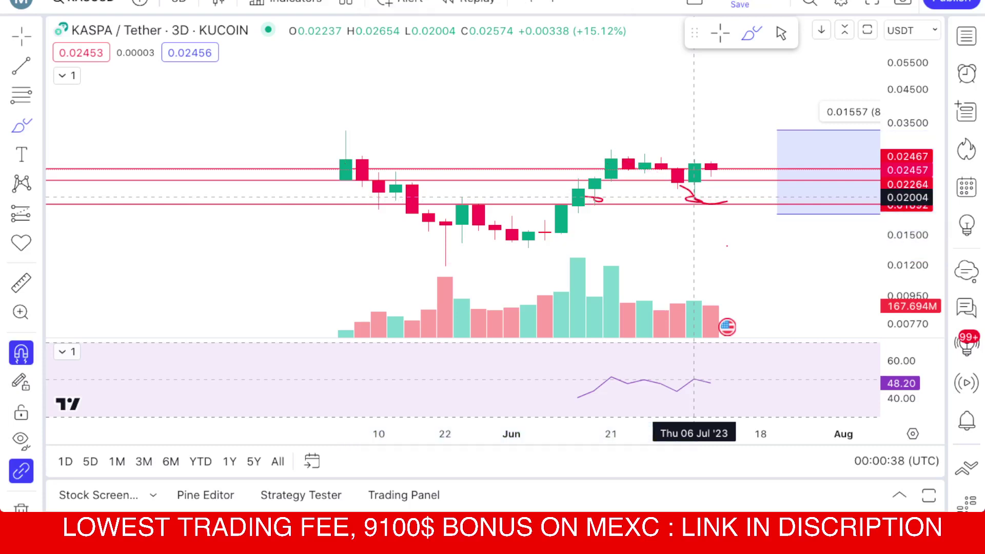
# Brush one red cup-and-handle curve from the May–June lows over July, ending near 0.01892
pyautogui.click(37, 125)
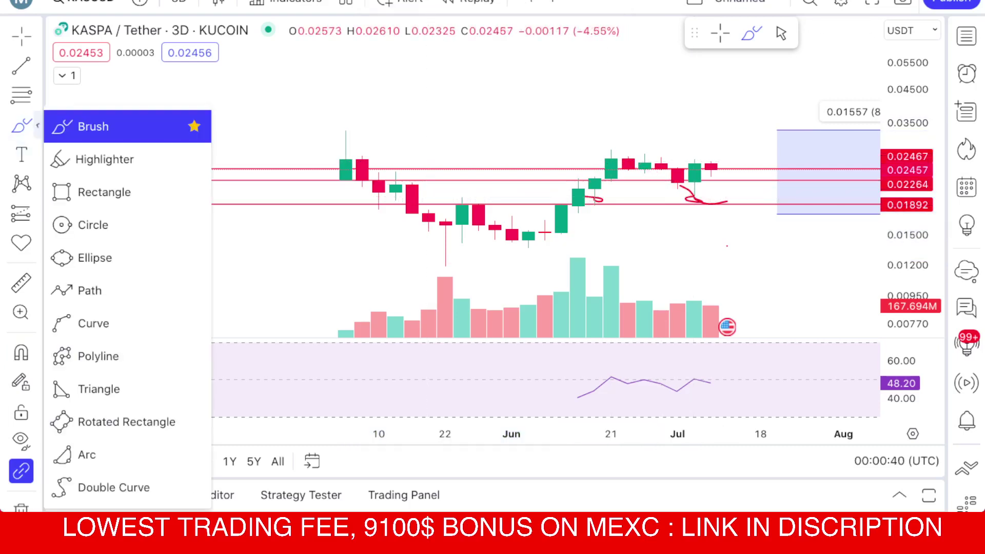
pyautogui.moveTo(328, 139)
pyautogui.mouseDown()
pyautogui.moveTo(379, 217)
pyautogui.moveTo(477, 245)
pyautogui.moveTo(578, 236)
pyautogui.moveTo(595, 174)
pyautogui.moveTo(631, 150)
pyautogui.moveTo(728, 162)
pyautogui.moveTo(744, 200)
pyautogui.mouseUp()
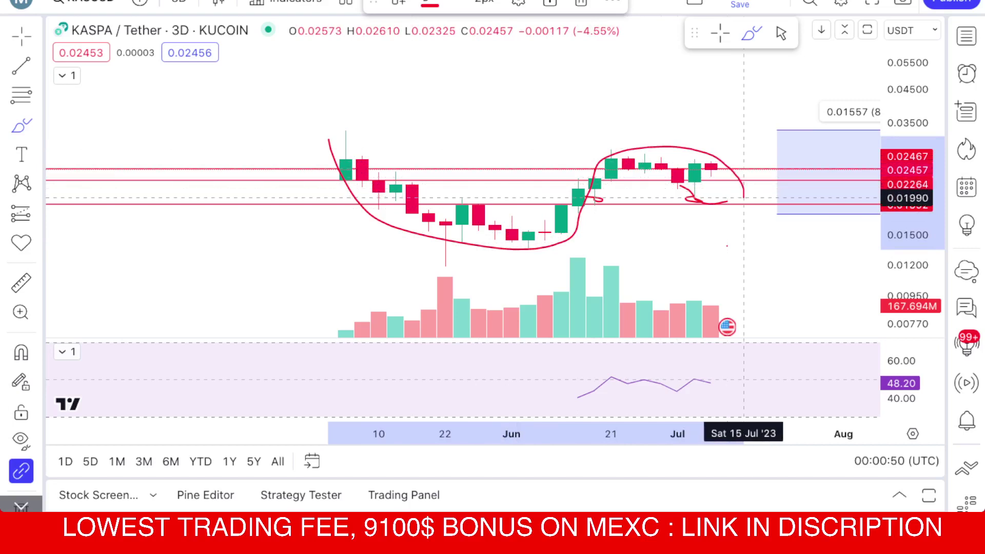
pyautogui.hscroll(5, 645, 252)
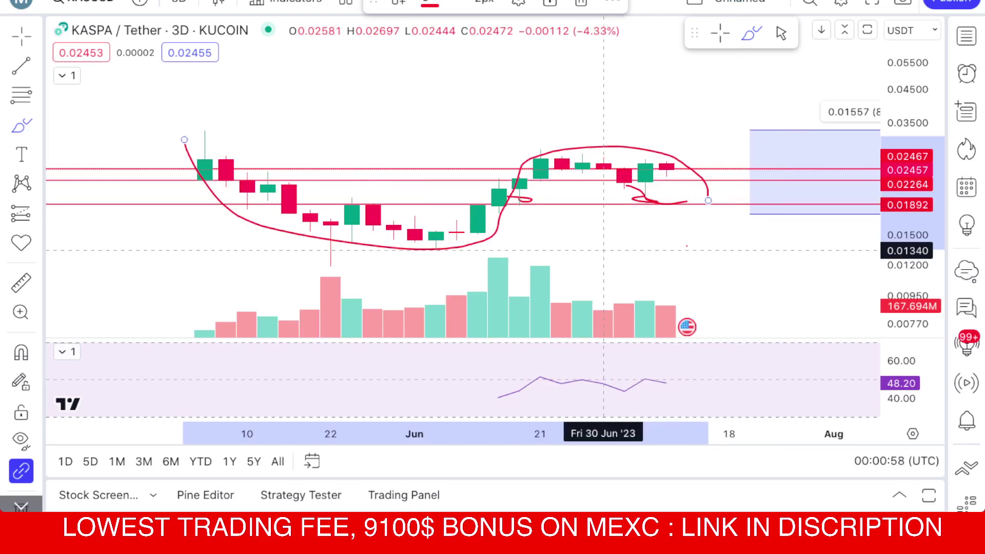
pyautogui.scroll(-3, 603, 250)
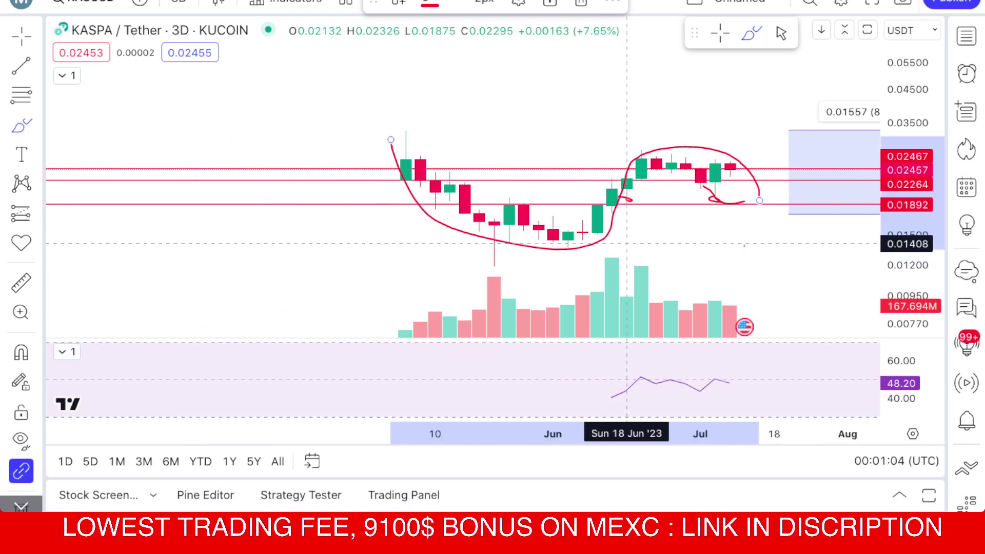
pyautogui.scroll(3, 627, 244)
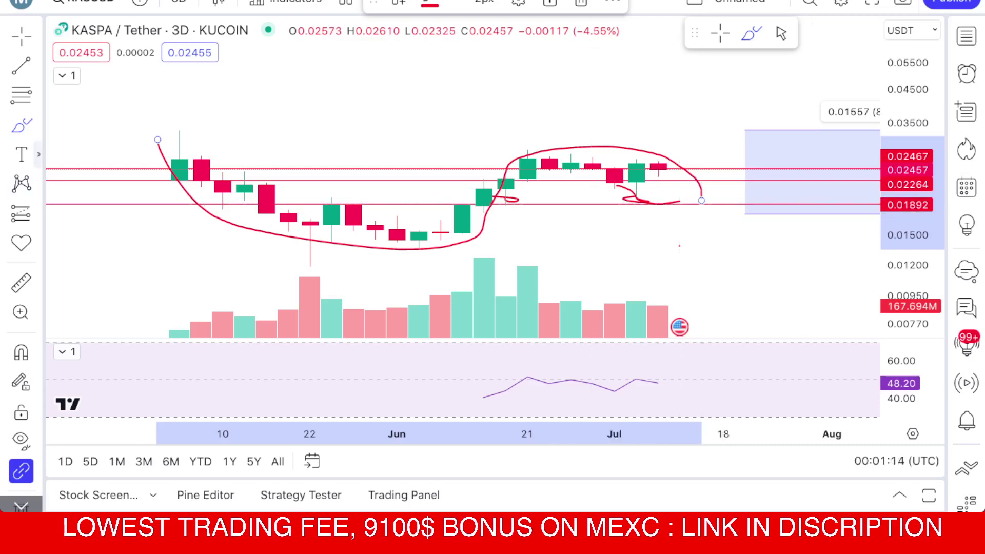
# Add a price note at the handle's end on 15 Jul spanning 0.01917 to 0.02470
pyautogui.click(38, 154)
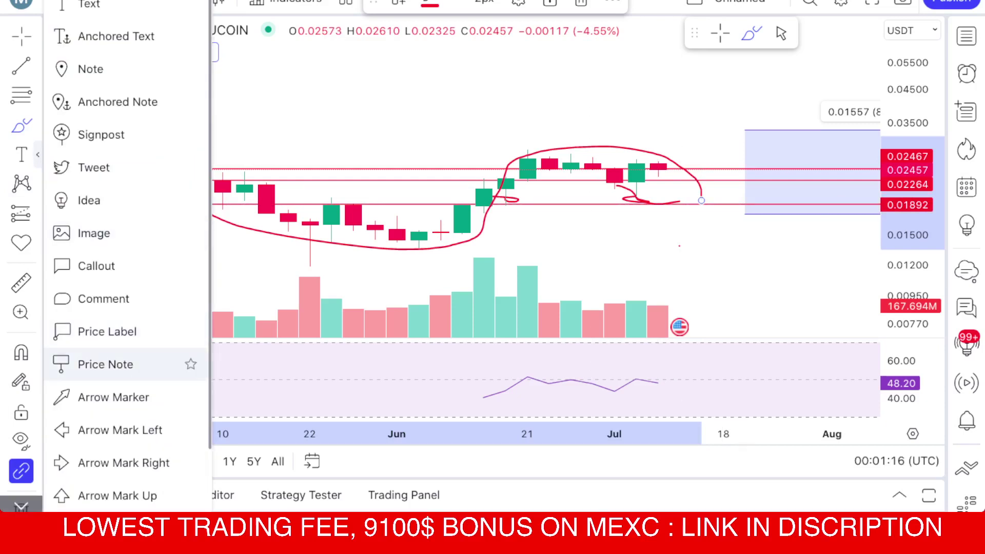
pyautogui.click(105, 364)
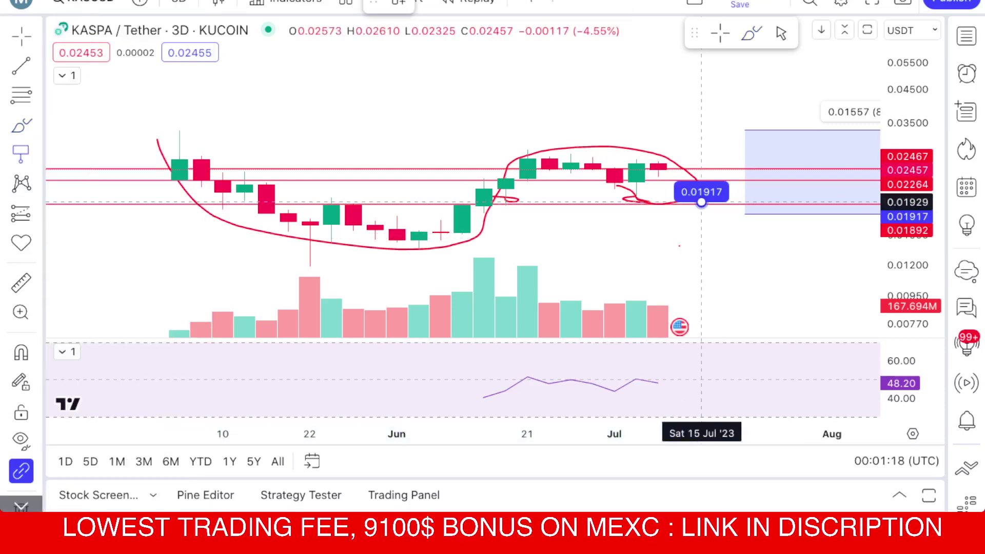
pyautogui.click(702, 202)
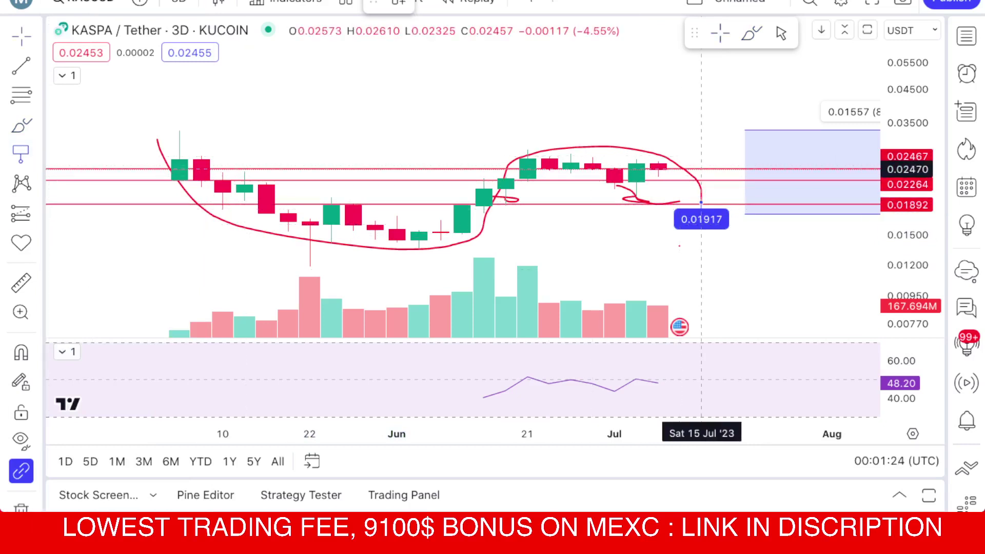
pyautogui.click(702, 170)
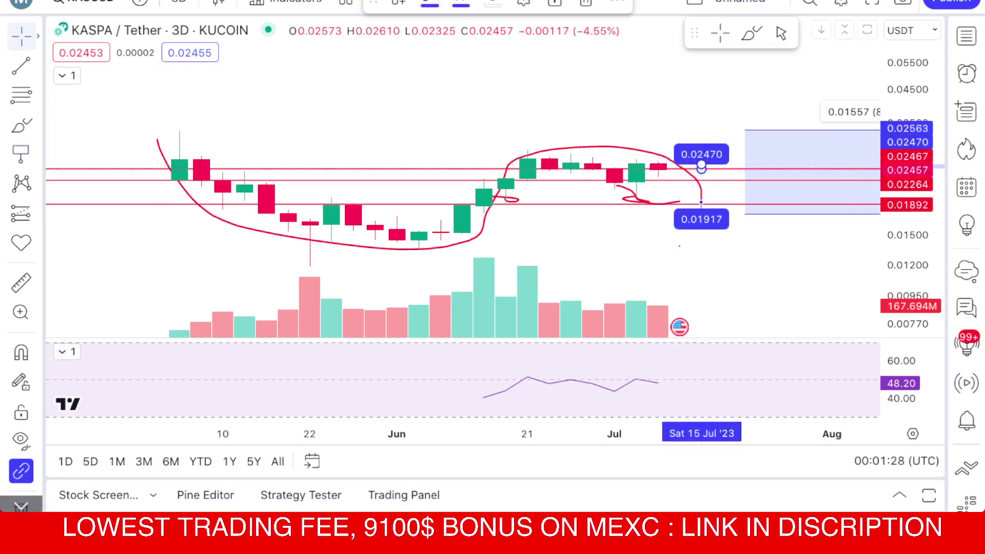
pyautogui.click(39, 36)
pyautogui.click(92, 38)
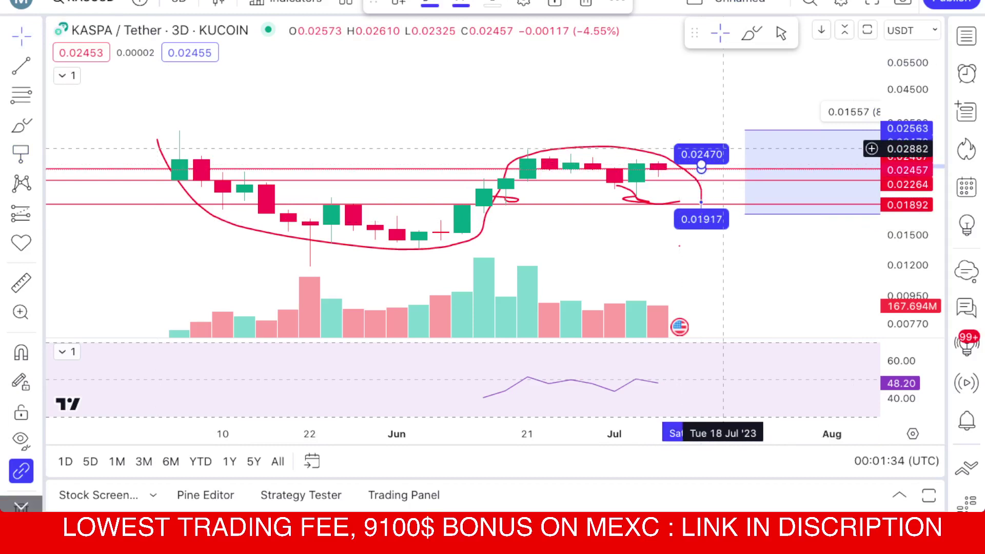
# Delete the blue shaded box and brush a short red stroke dipping from the last candle toward 0.01917
pyautogui.rightClick(789, 131)
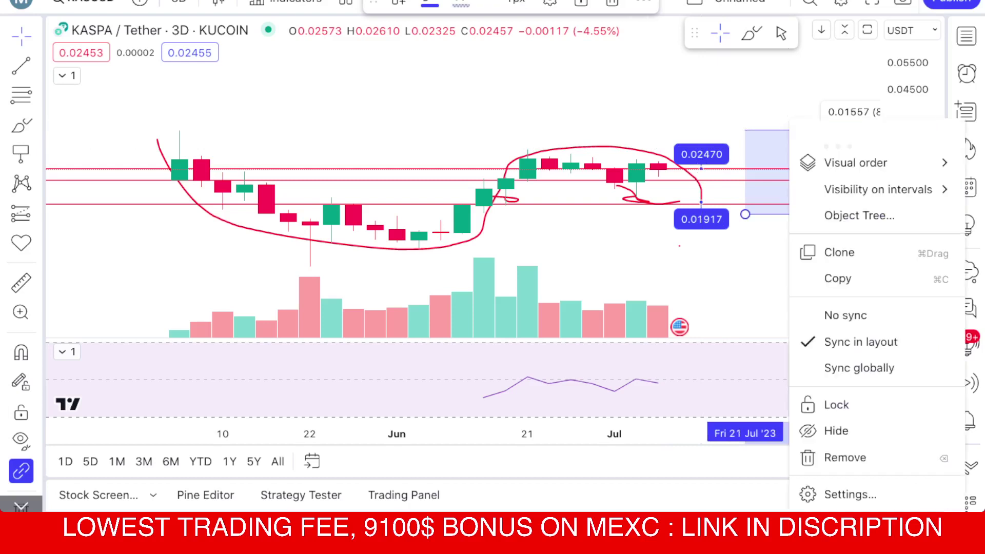
pyautogui.click(849, 458)
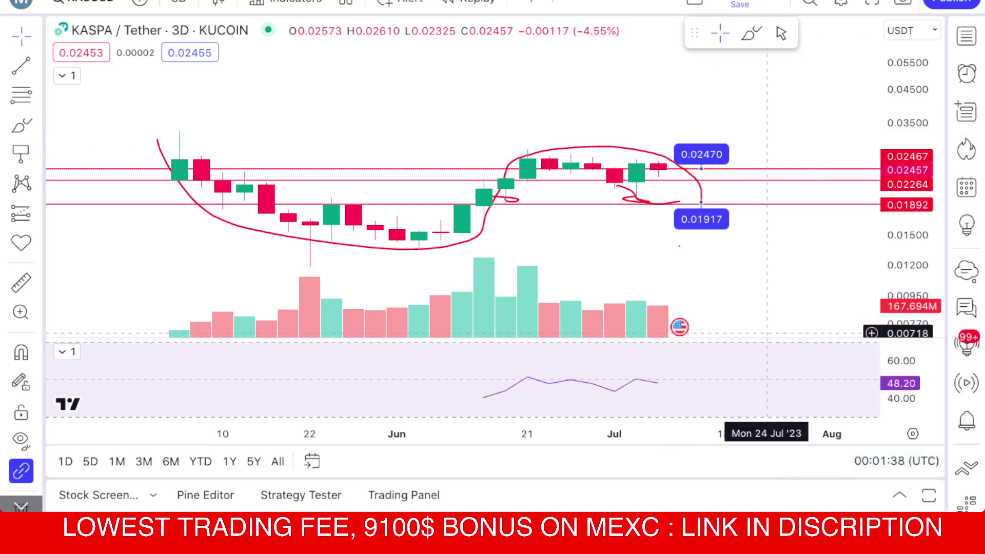
pyautogui.scroll(-3, 576, 259)
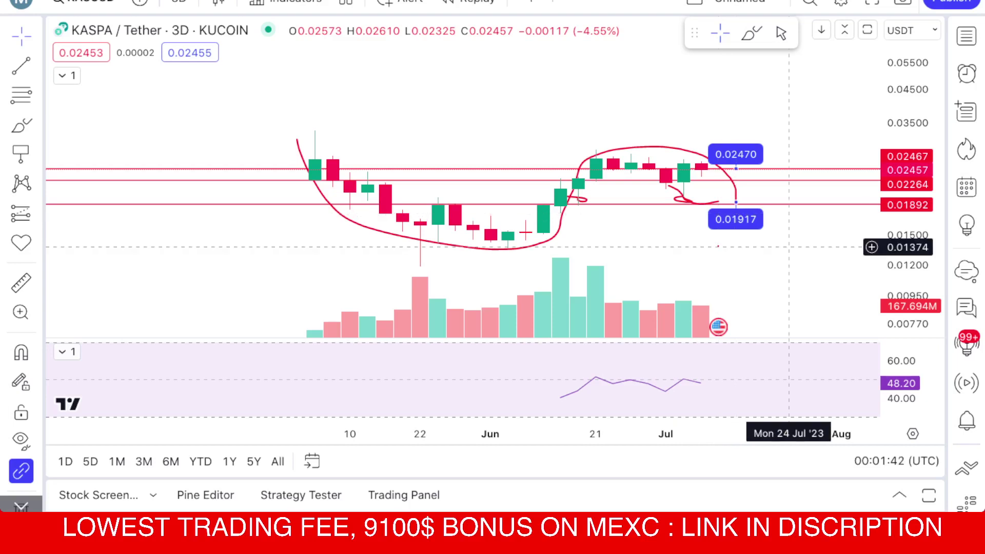
pyautogui.click(752, 34)
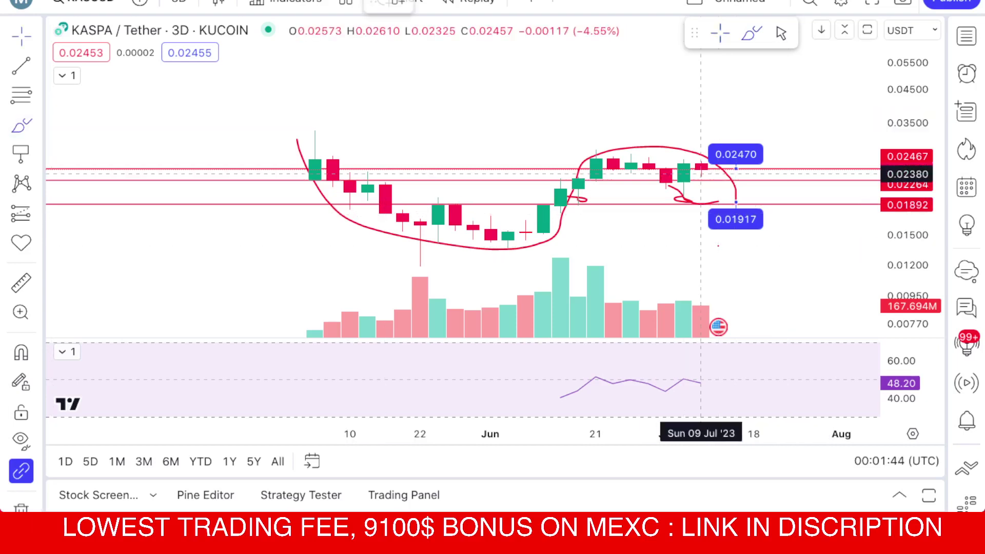
pyautogui.moveTo(701, 173); pyautogui.dragTo(737, 202)
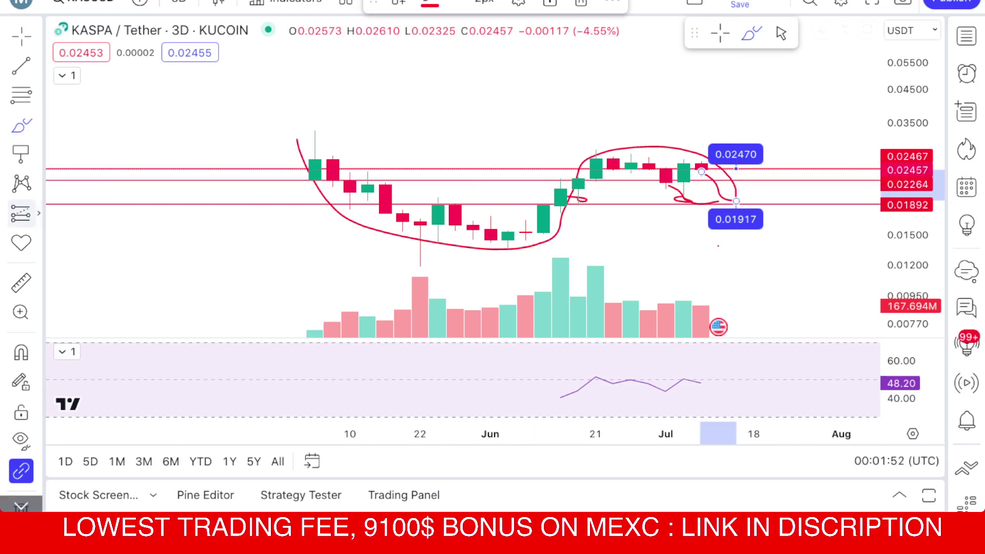
# Measure a price range from the 12 Jul candle down to 0.01894, reading −0.00561 (−22.84%)
pyautogui.click(38, 213)
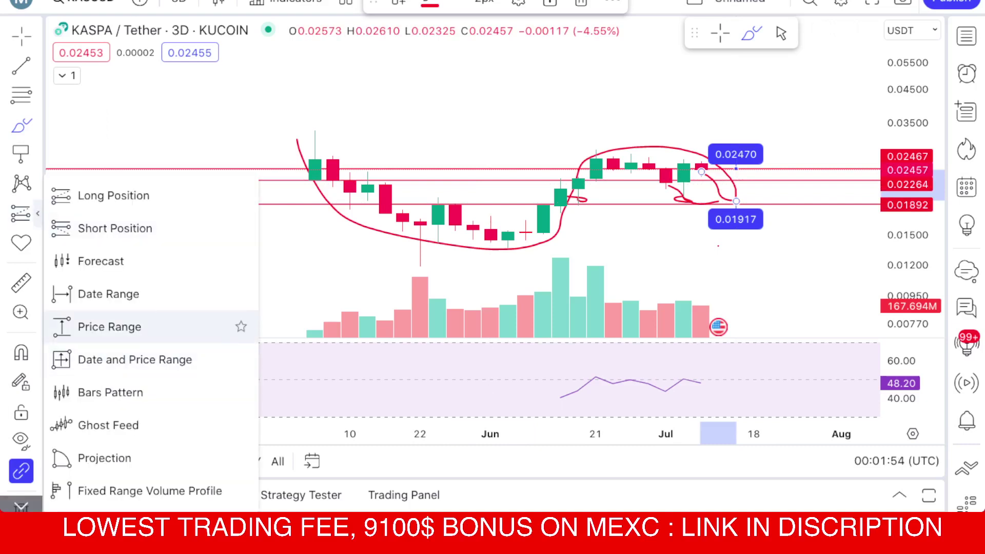
pyautogui.click(109, 327)
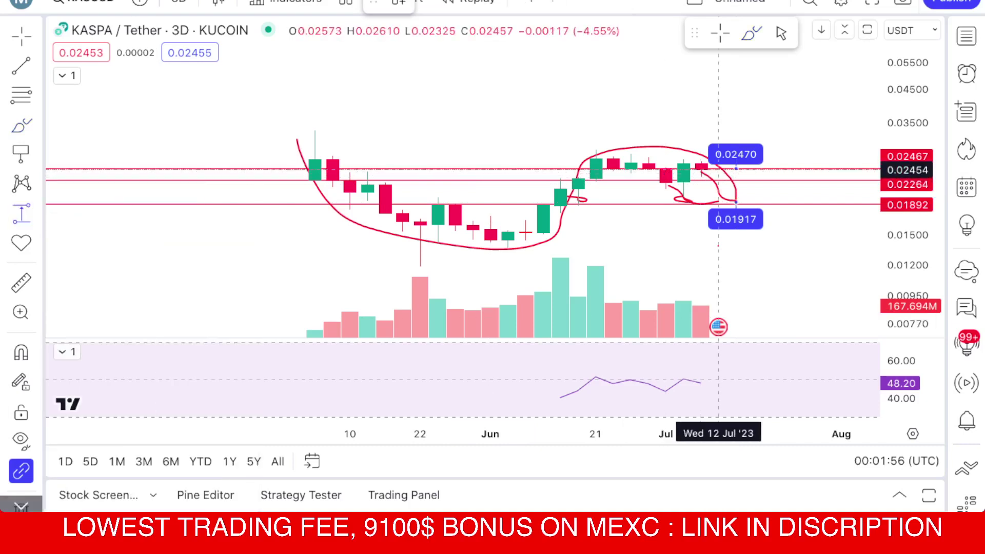
pyautogui.click(718, 170)
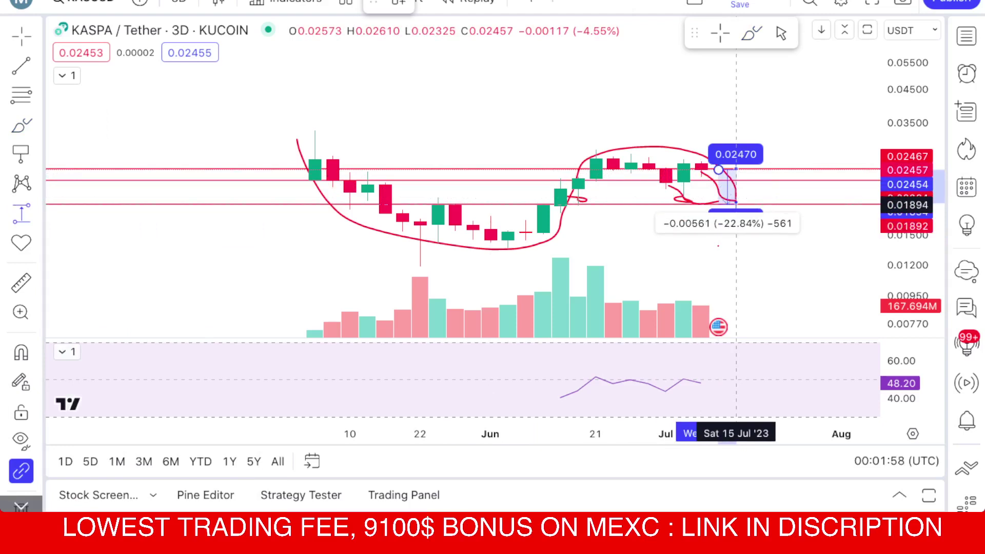
pyautogui.click(737, 204)
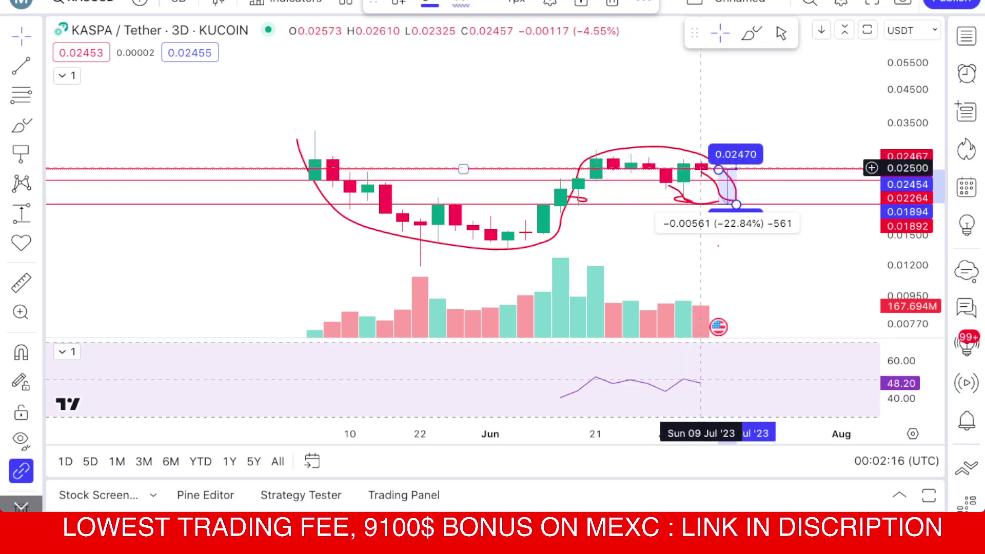
pyautogui.rightClick(719, 191)
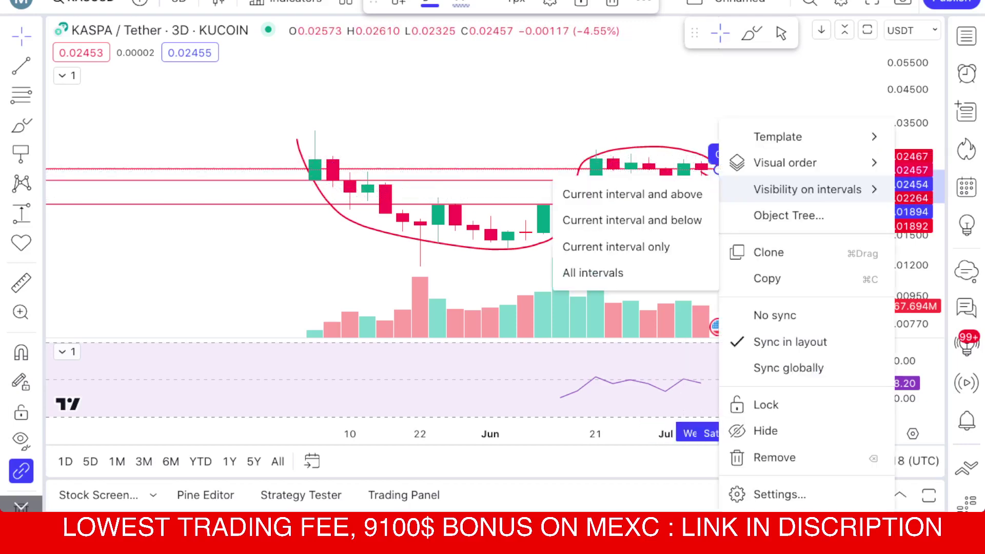
# Hide the −22.84% price range measurement from the chart
pyautogui.click(759, 431)
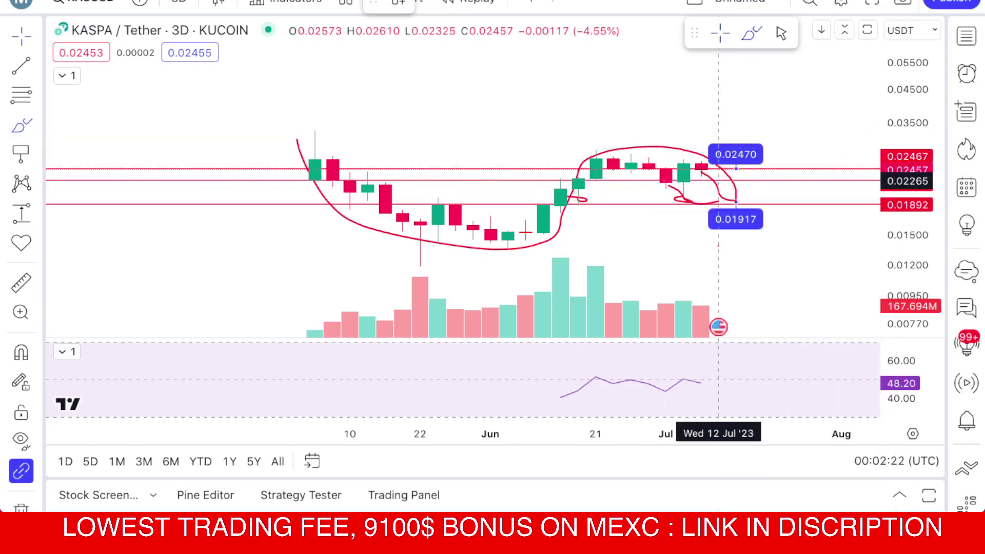
pyautogui.hotkey('alt', 'b')
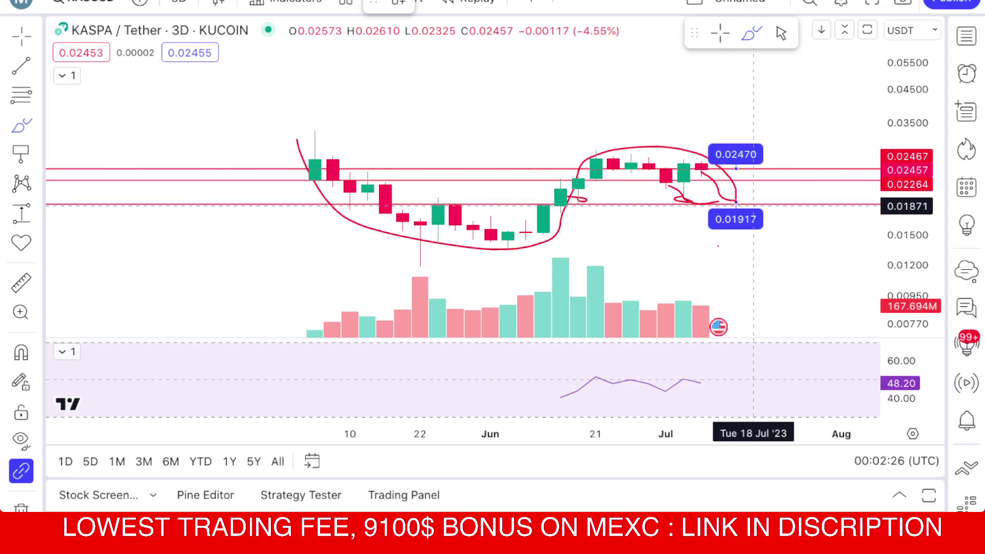
# Brush a wavy sideways projection right of the last candle, swinging between 0.01892 and 0.02467
pyautogui.moveTo(753, 205)
pyautogui.mouseDown()
pyautogui.moveTo(771, 168)
pyautogui.moveTo(807, 201)
pyautogui.moveTo(825, 171)
pyautogui.moveTo(842, 205)
pyautogui.mouseUp()
pyautogui.moveTo(841, 176); pyautogui.dragTo(859, 171)
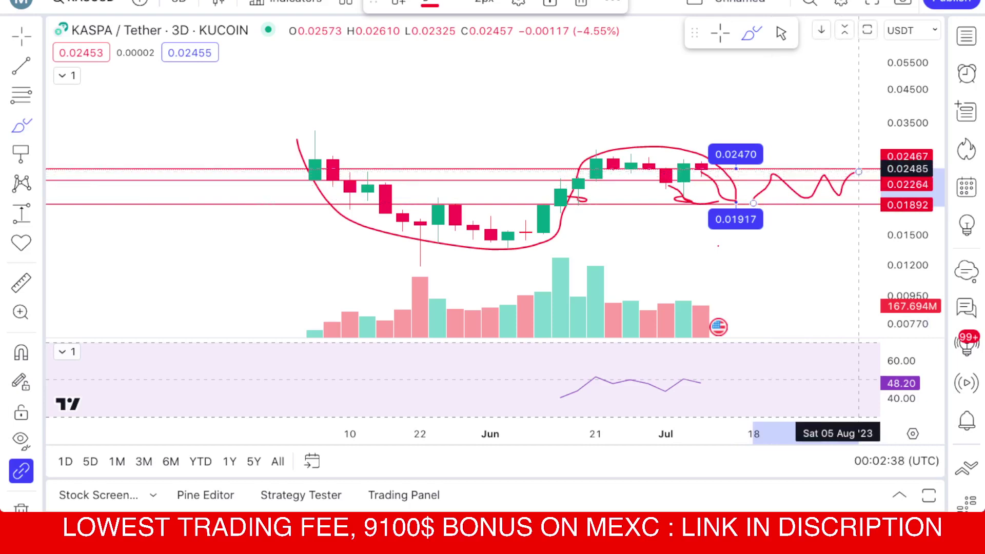
pyautogui.click(21, 36)
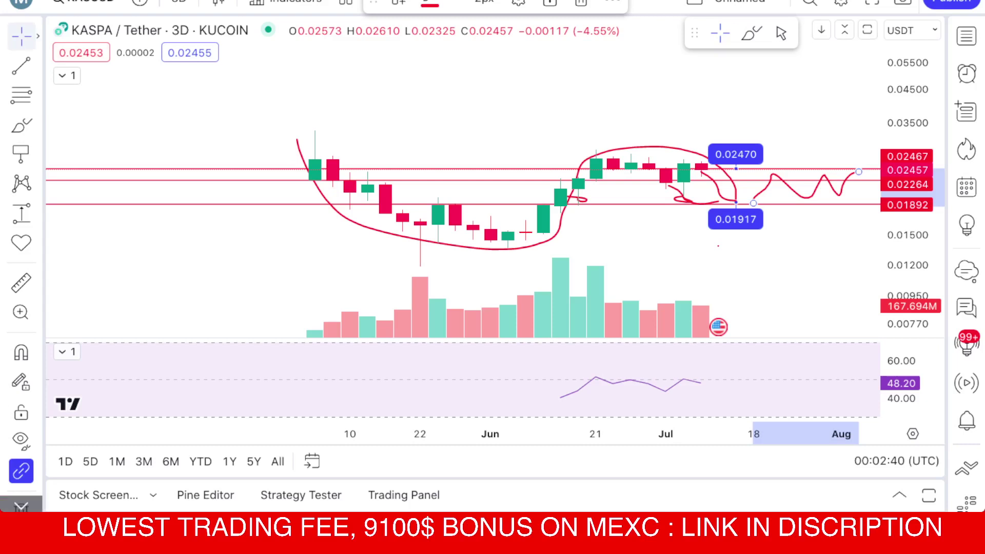
pyautogui.click(38, 36)
pyautogui.click(88, 37)
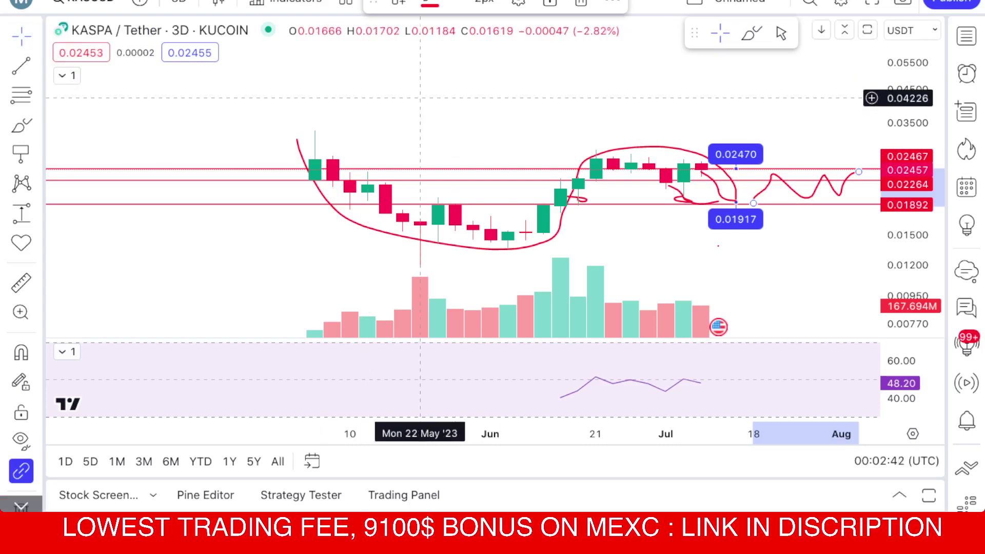
pyautogui.moveTo(578, 95); pyautogui.dragTo(457, 94)
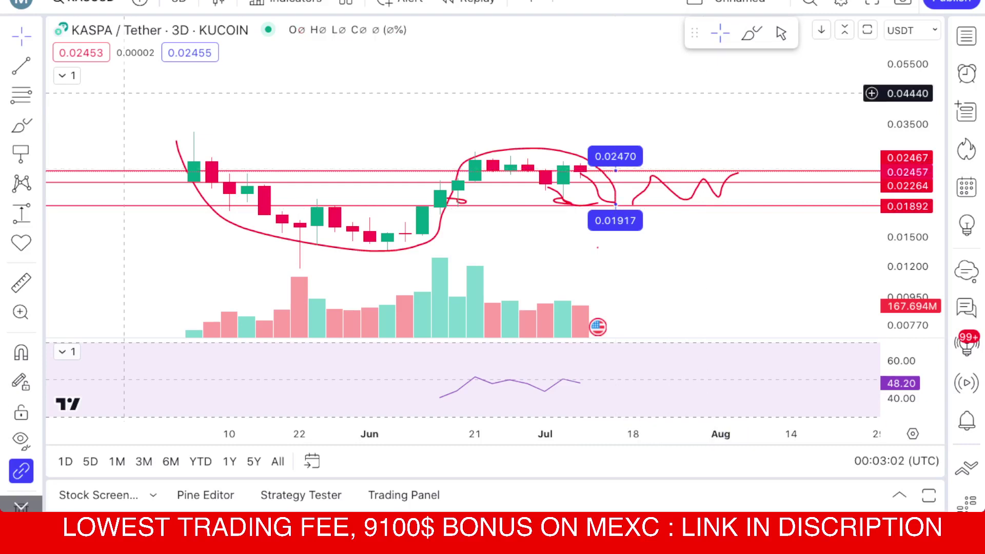
# Brush a steep red breakout line rising from the projection toward about 0.05343
pyautogui.click(22, 125)
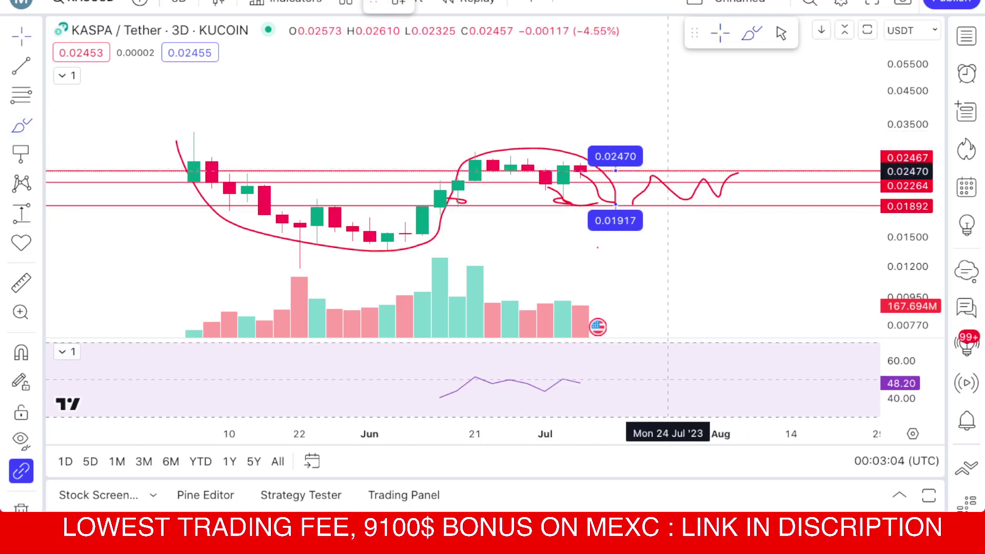
pyautogui.moveTo(657, 157)
pyautogui.mouseDown()
pyautogui.moveTo(703, 72)
pyautogui.moveTo(721, 68)
pyautogui.mouseUp()
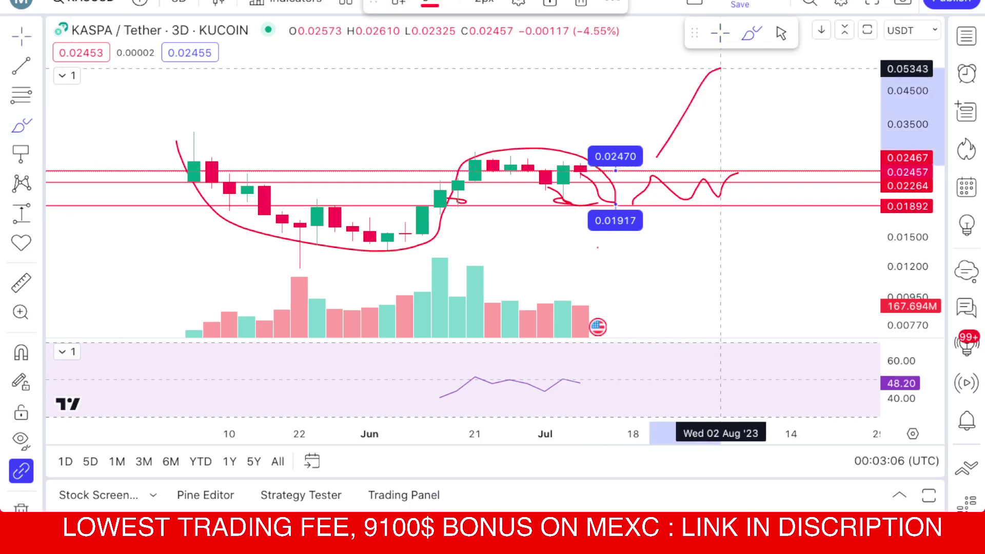
pyautogui.scroll(-3, 665, 131)
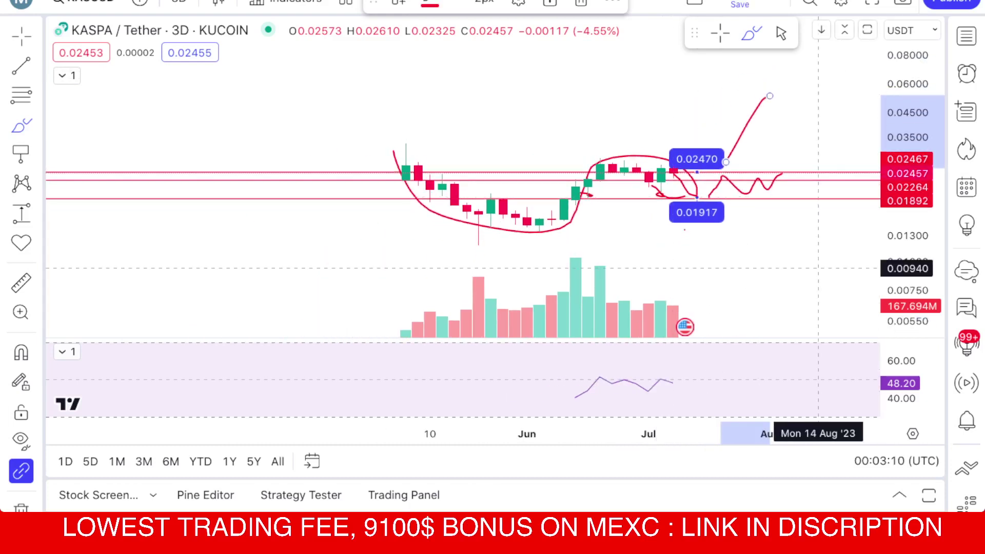
pyautogui.scroll(3, 818, 268)
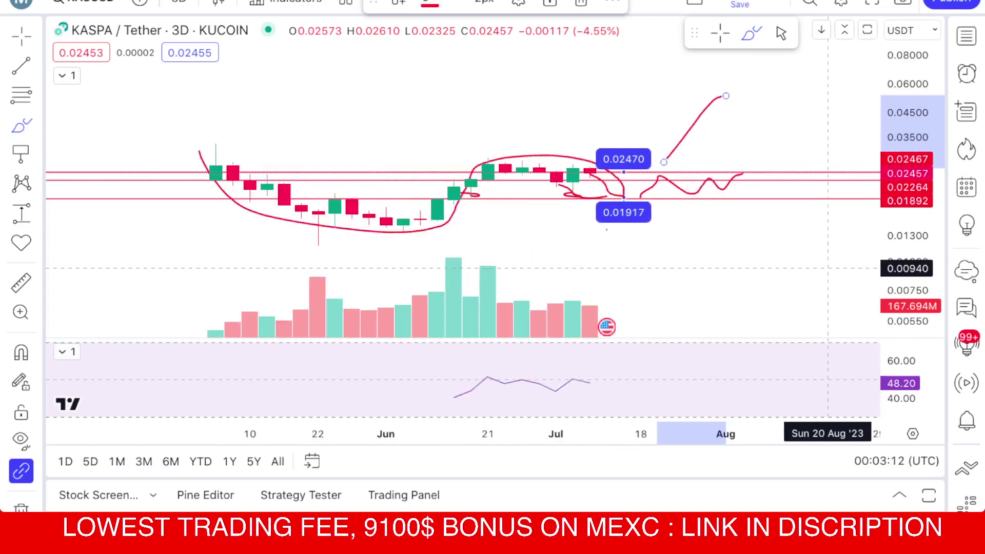